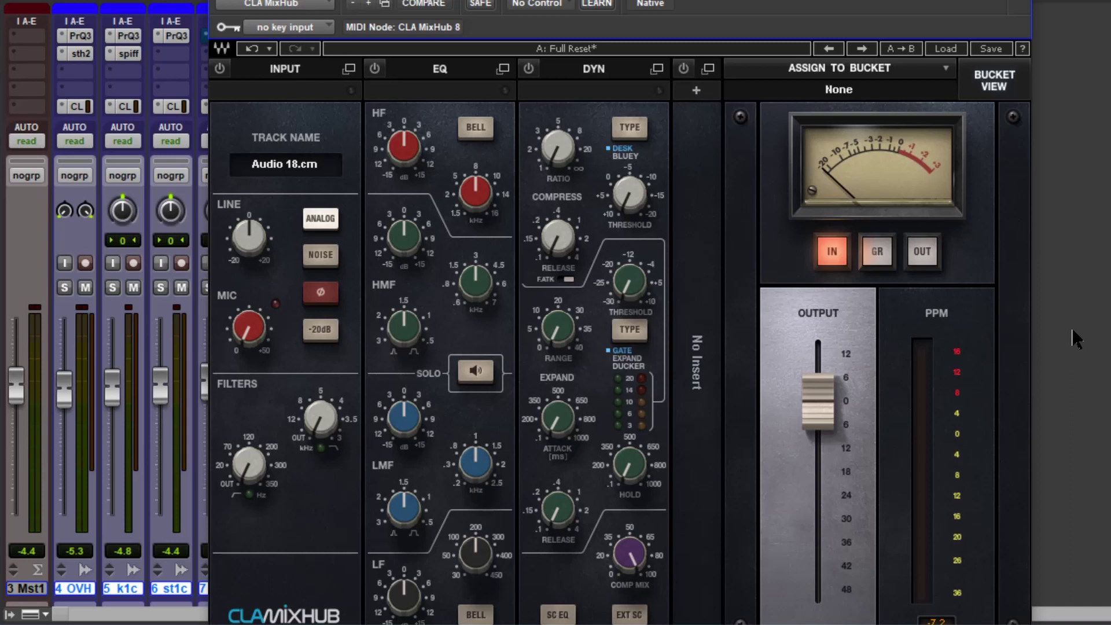
- Close the Audio 18.cm plug-in window and open CLA MixHub on the OVH track in channel view
{"action": "key", "text": "ctrl+w"}
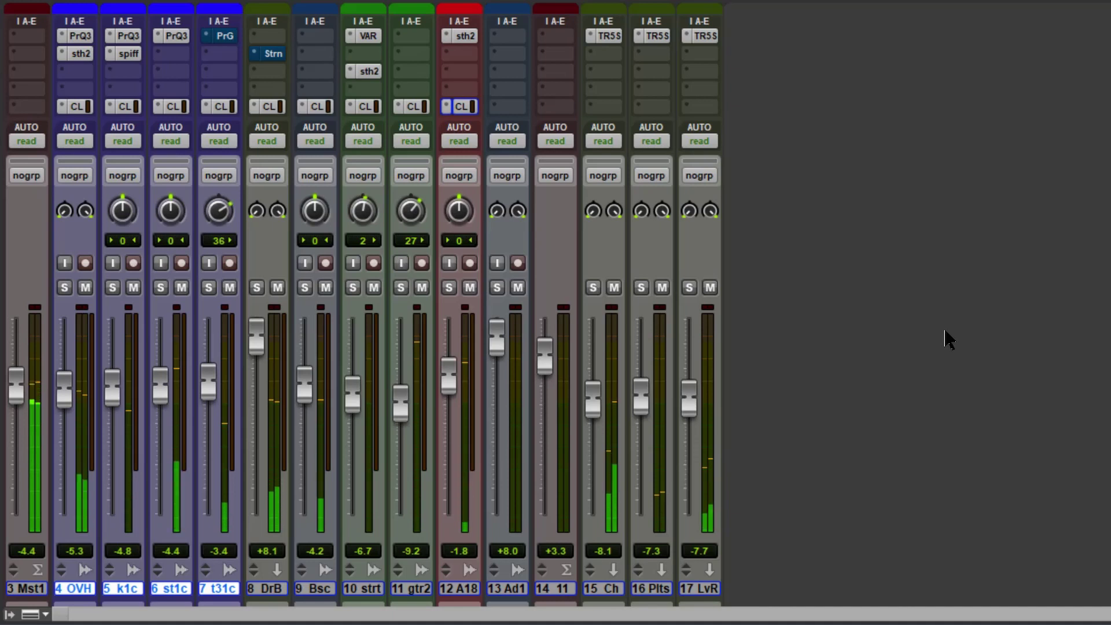
{"action": "left_click", "coordinate": [74, 106]}
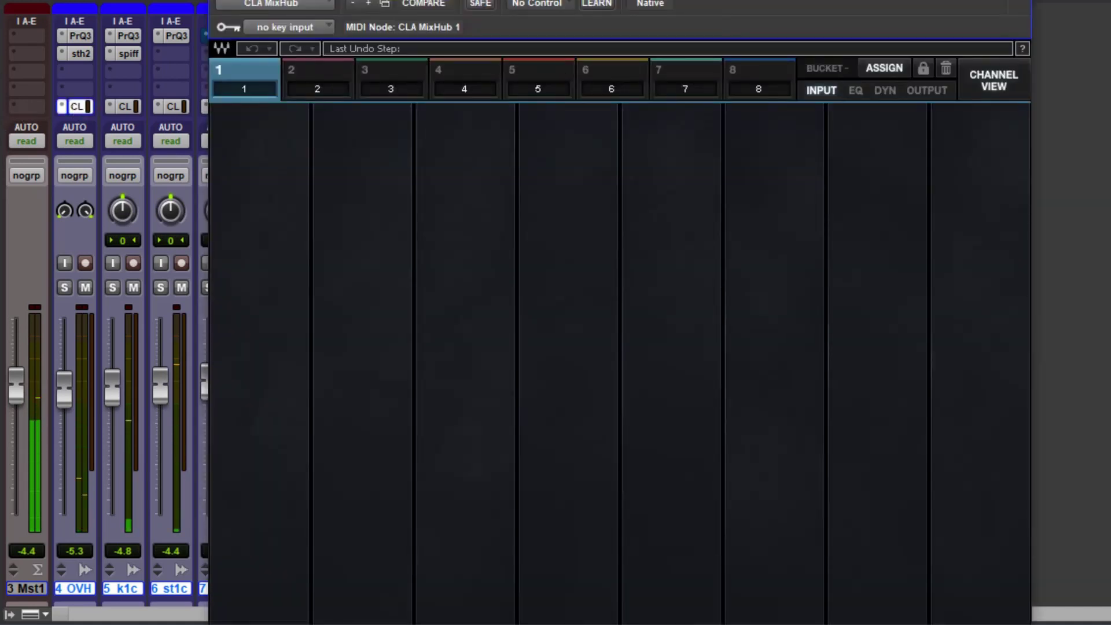
{"action": "left_click", "coordinate": [994, 81]}
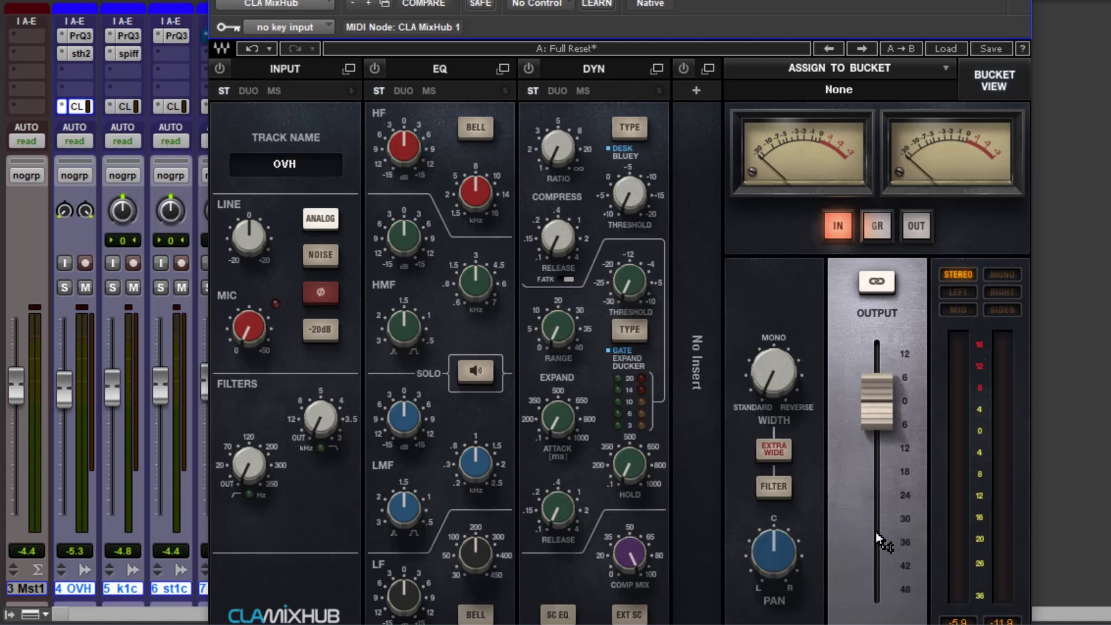
{"action": "mouse_move", "coordinate": [775, 376]}
{"action": "left_click_drag", "start_coordinate": [593, 72], "coordinate": [570, 157]}
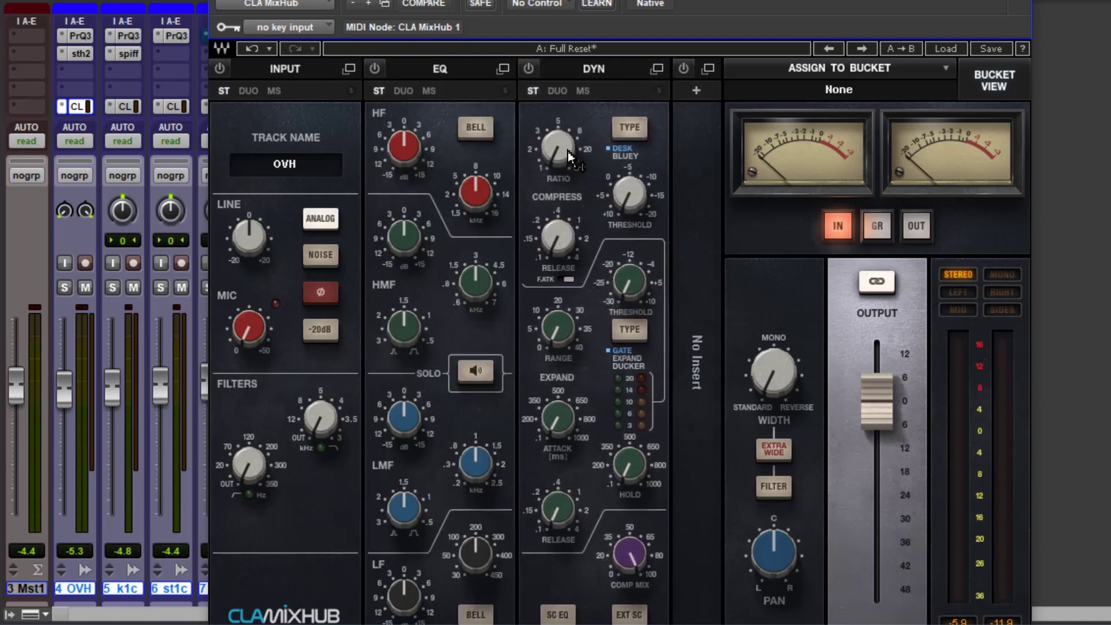
- Load the J37 plug-in into the OVH channel's insert slot and move it between the EQ and dynamics sections
{"action": "left_click", "coordinate": [695, 90]}
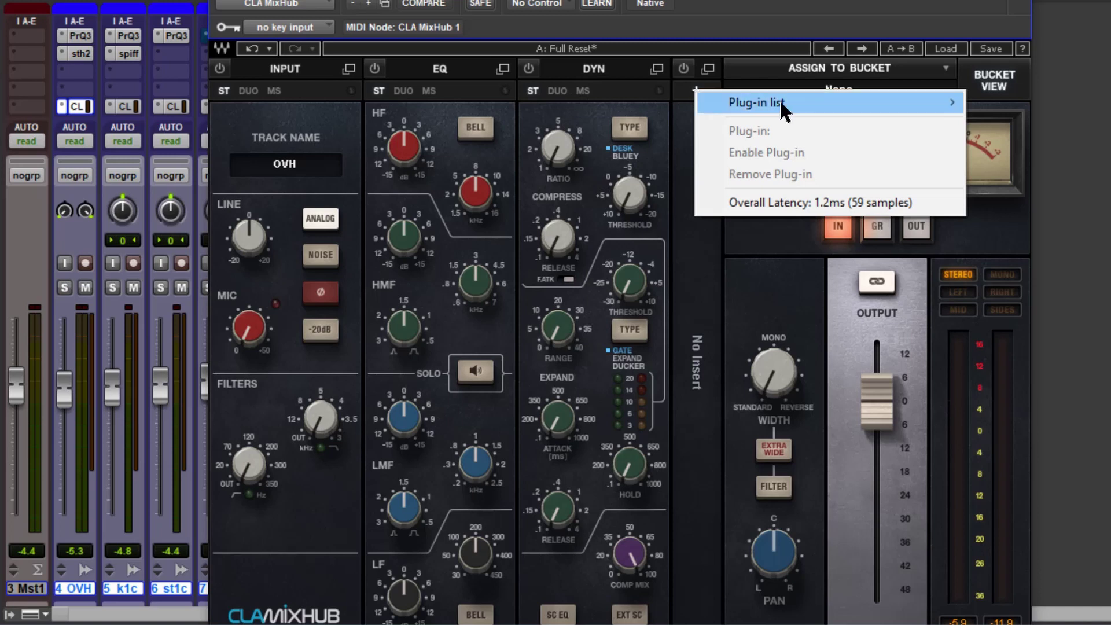
{"action": "mouse_move", "coordinate": [780, 99]}
{"action": "left_click", "coordinate": [835, 352]}
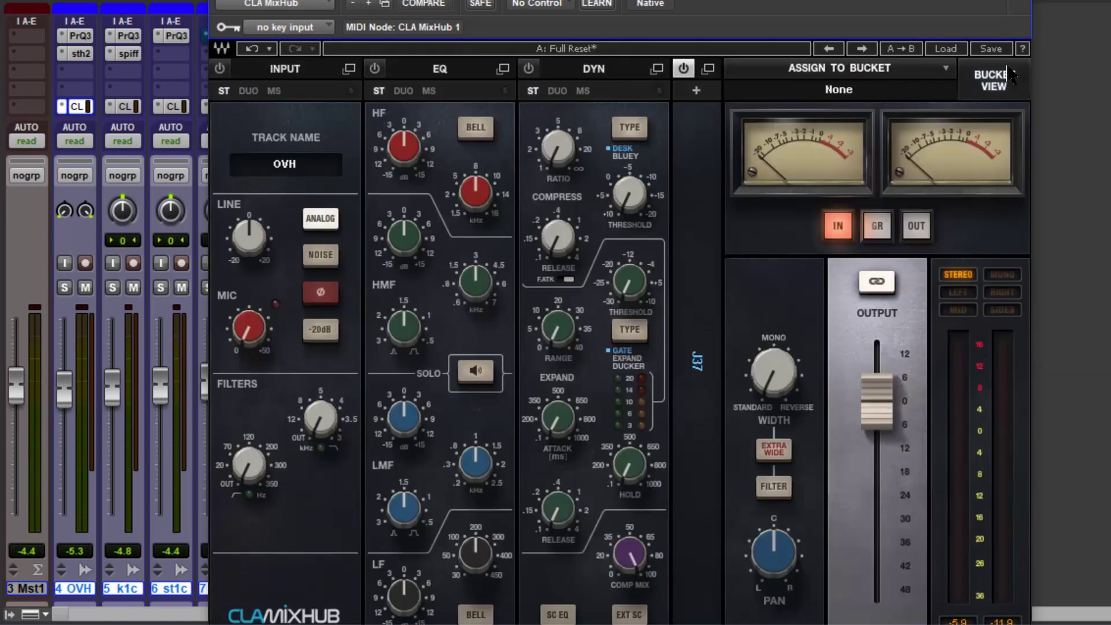
{"action": "left_click", "coordinate": [1011, 70]}
{"action": "left_click_drag", "start_coordinate": [580, 66], "coordinate": [688, 68]}
- Remove the J37 plug-in from the OVH channel's insert slot
{"action": "left_click", "coordinate": [544, 91]}
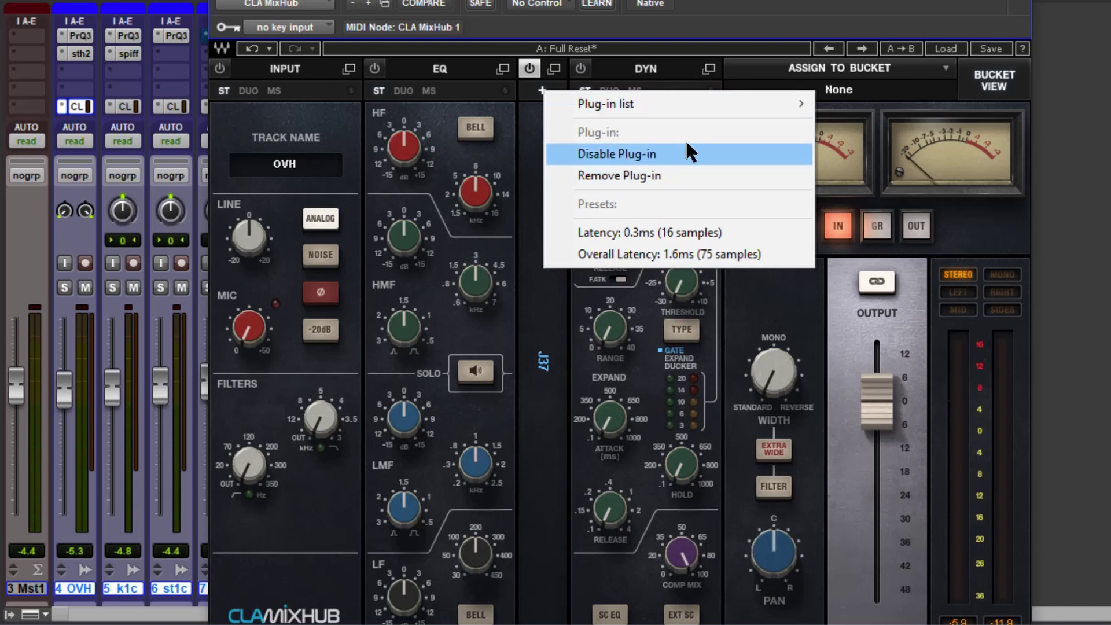
{"action": "left_click", "coordinate": [678, 175]}
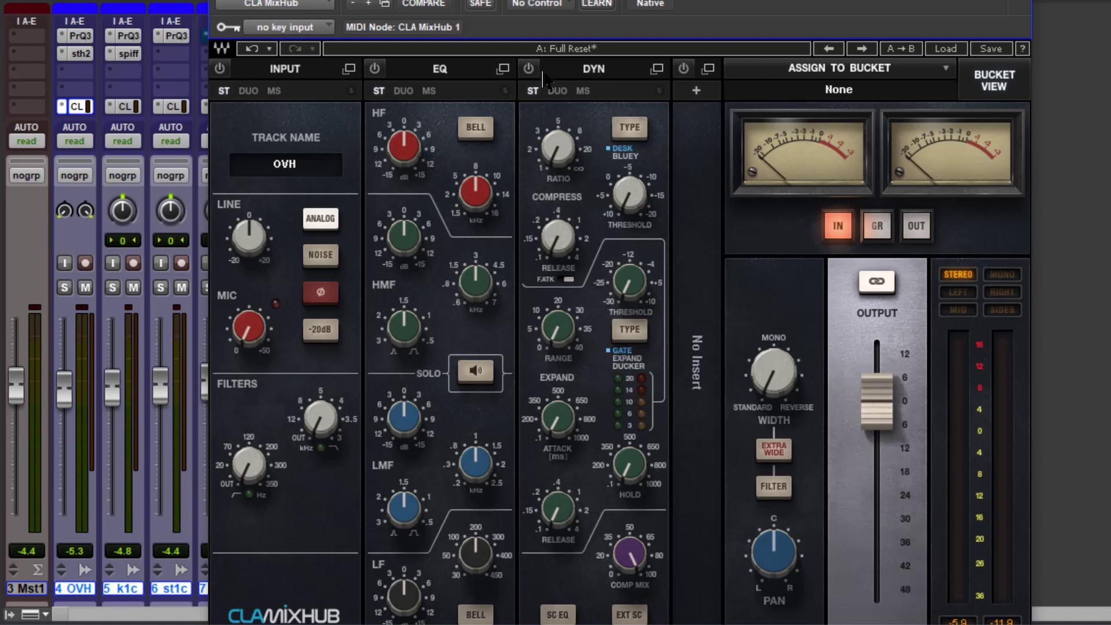
- Switch to the bucket view and name bucket 1 "Drums"
{"action": "left_click", "coordinate": [990, 87]}
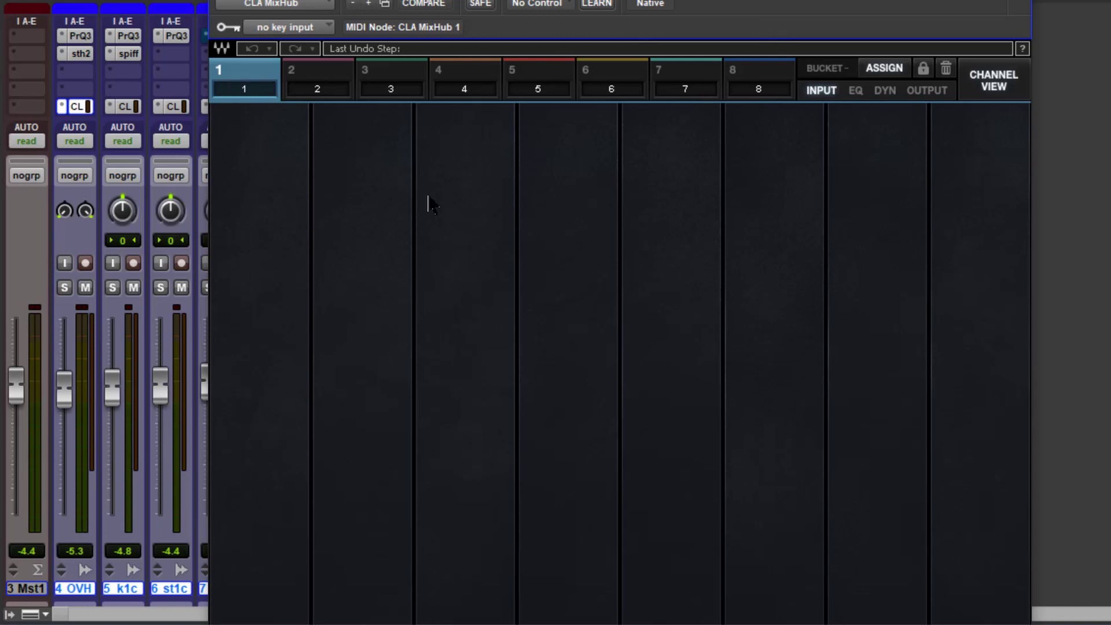
{"action": "left_click", "coordinate": [242, 88]}
{"action": "type", "text": "Drums"}
{"action": "key", "text": "Return"}
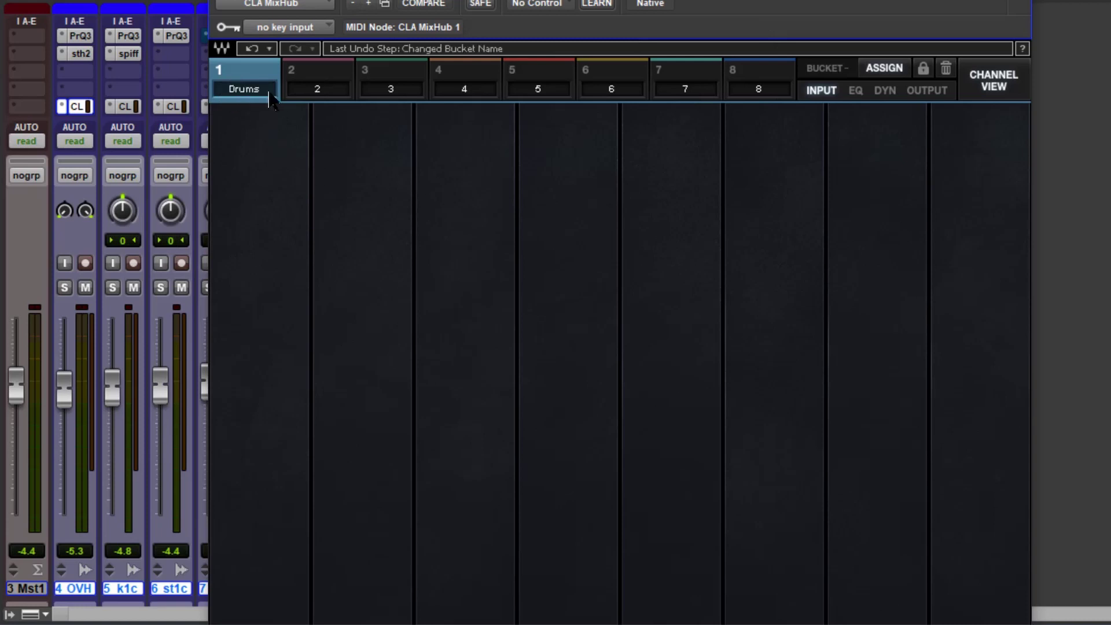
- Assign OVH, k.1.cm, st.1.cm, t3.1.cm and Drum Bus to the Drums bucket and close the assignment list
{"action": "left_click", "coordinate": [880, 70]}
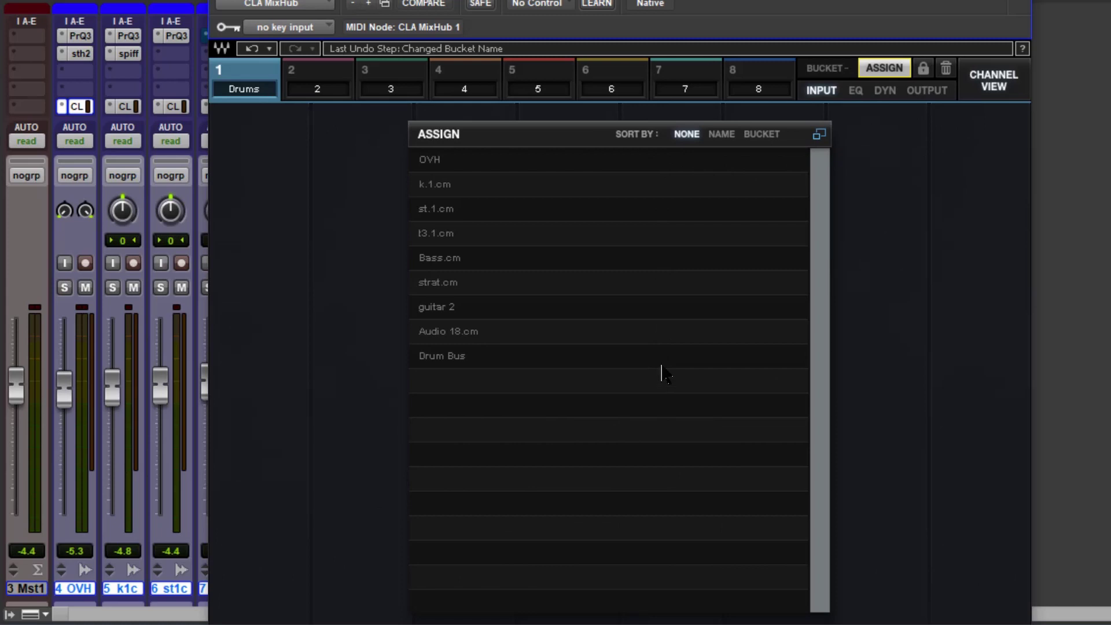
{"action": "mouse_move", "coordinate": [521, 165]}
{"action": "left_mouse_down"}
{"action": "mouse_move", "coordinate": [498, 210]}
{"action": "mouse_move", "coordinate": [504, 237]}
{"action": "left_mouse_up"}
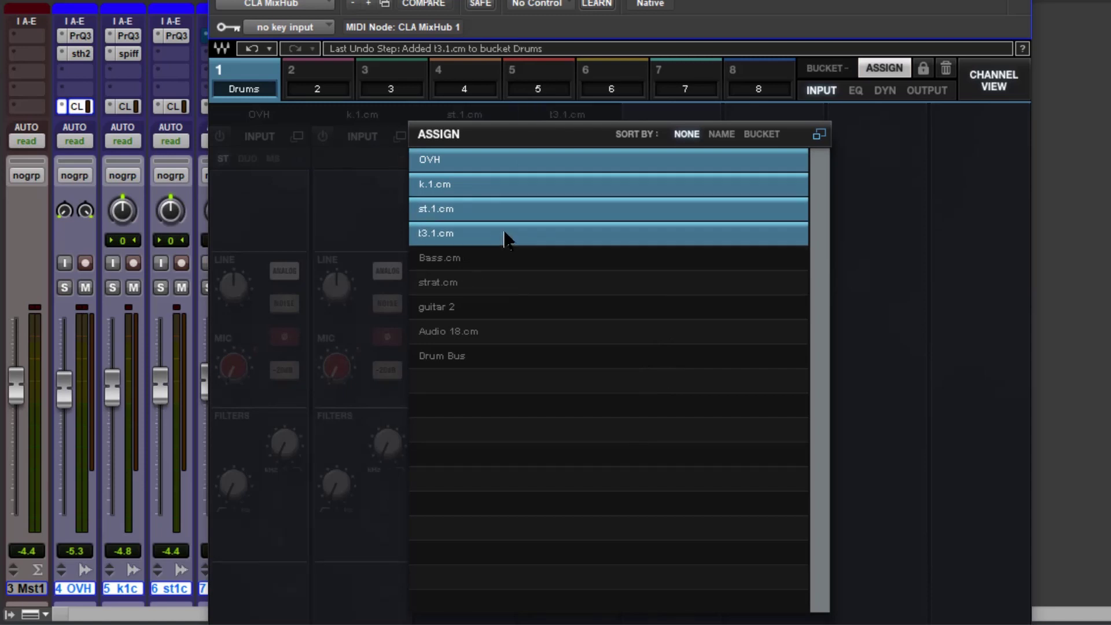
{"action": "left_click", "coordinate": [524, 358]}
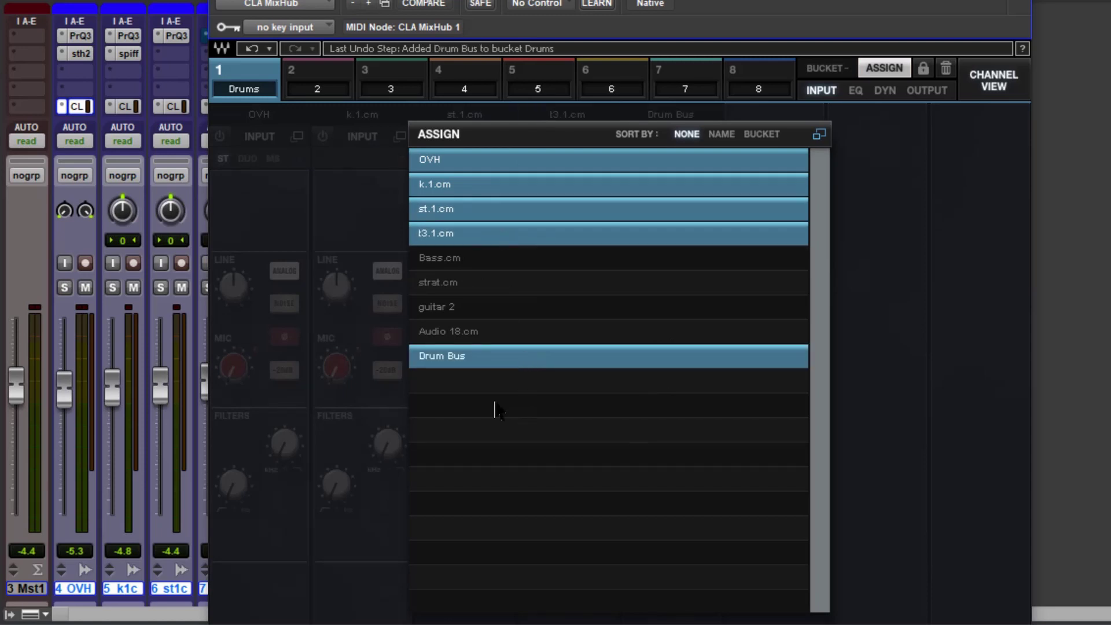
{"action": "left_click", "coordinate": [816, 135]}
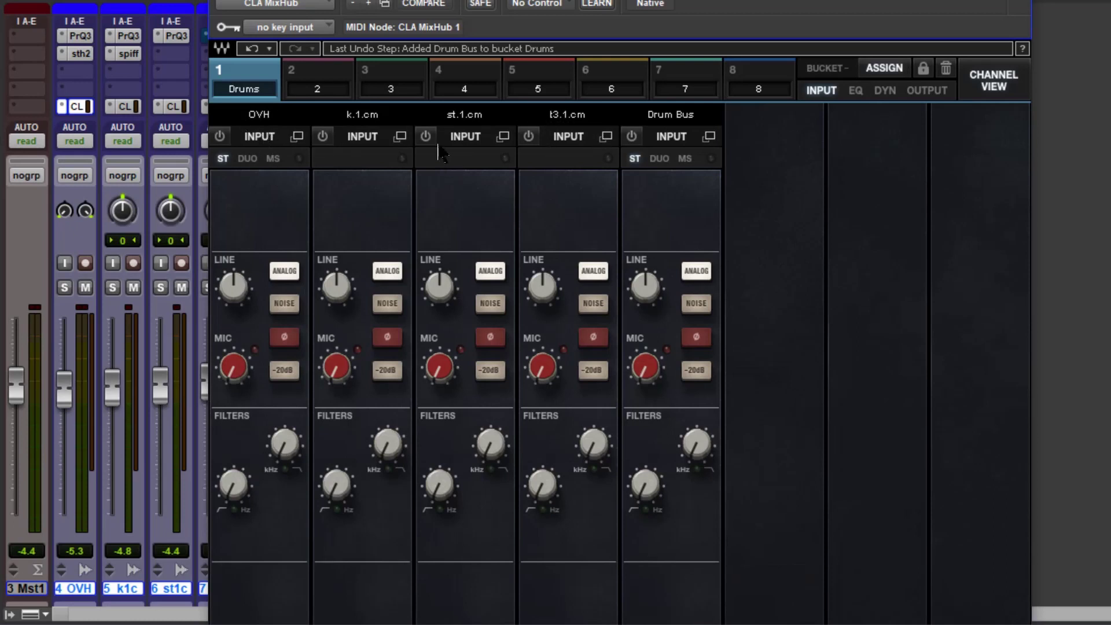
- Select bucket 2 and name it "Instruments"
{"action": "left_click", "coordinate": [318, 87]}
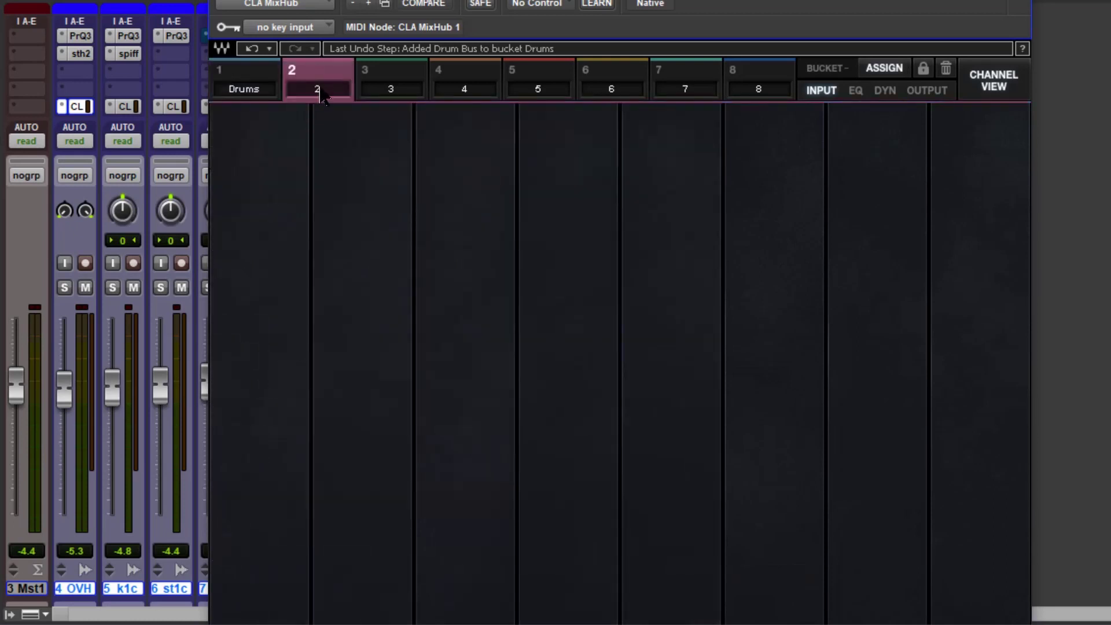
{"action": "double_click", "coordinate": [318, 90]}
{"action": "type", "text": "Instruments"}
{"action": "left_click", "coordinate": [309, 130]}
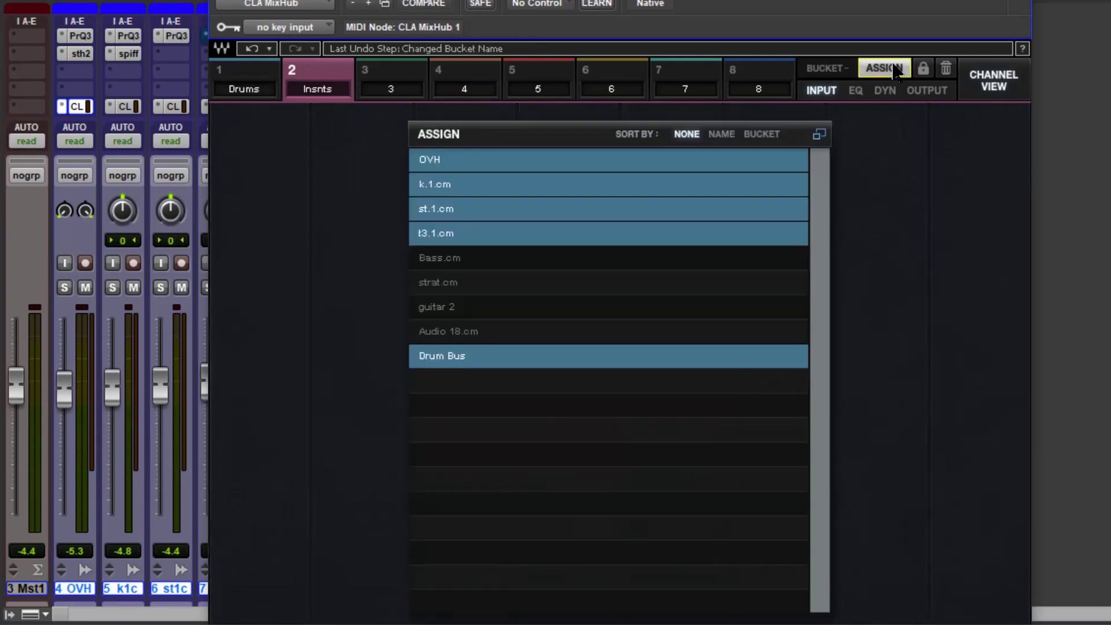
- Assign Bass.cm, strat.cm, guitar 2 and Audio 18.cm to the Instruments bucket and close the assignment list
{"action": "left_click", "coordinate": [503, 263]}
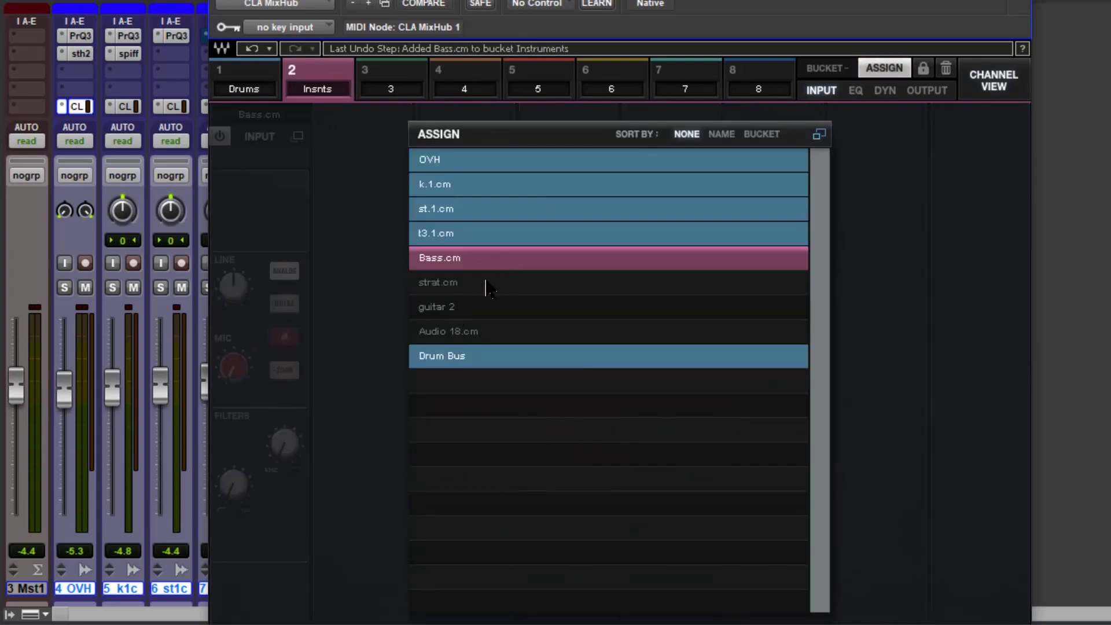
{"action": "left_click", "coordinate": [489, 283]}
{"action": "left_click", "coordinate": [478, 308]}
{"action": "left_click", "coordinate": [507, 333]}
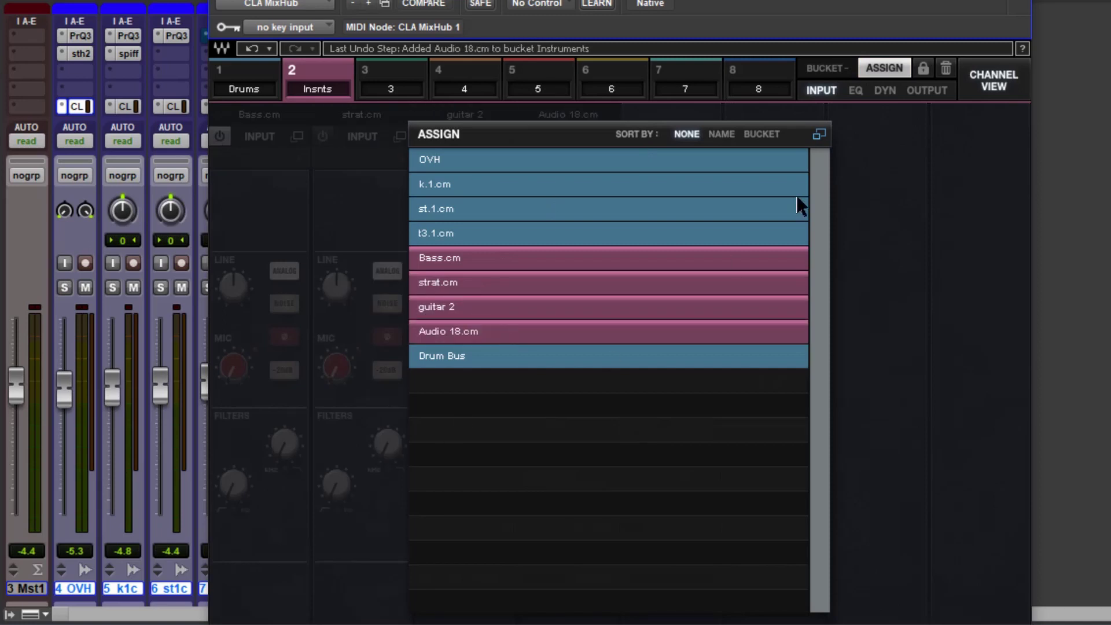
{"action": "left_click", "coordinate": [824, 132]}
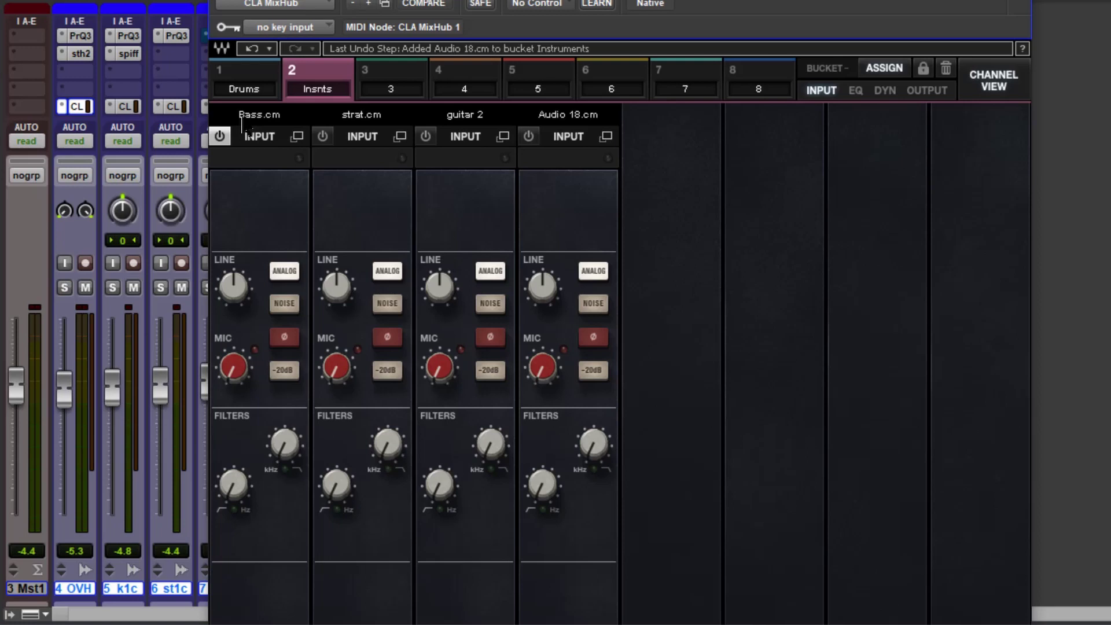
- In the Drums bucket's EQ section, raise the st.1.cm HF gain and set the k.1.cm LMF gain to 4.9
{"action": "left_click", "coordinate": [251, 82]}
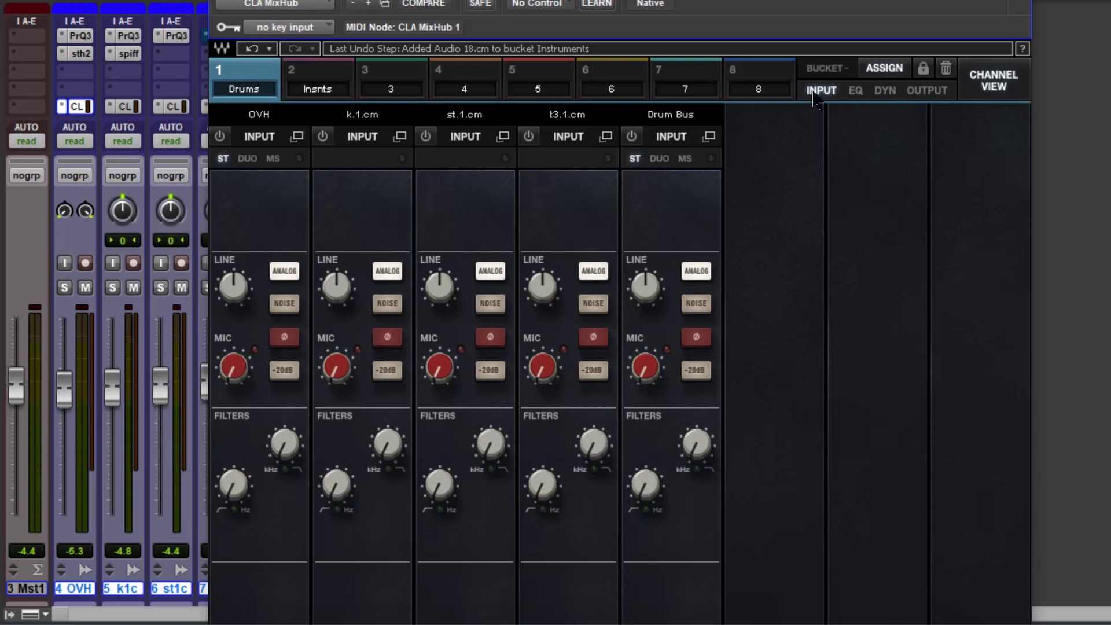
{"action": "left_click", "coordinate": [856, 91]}
{"action": "left_click", "coordinate": [885, 92]}
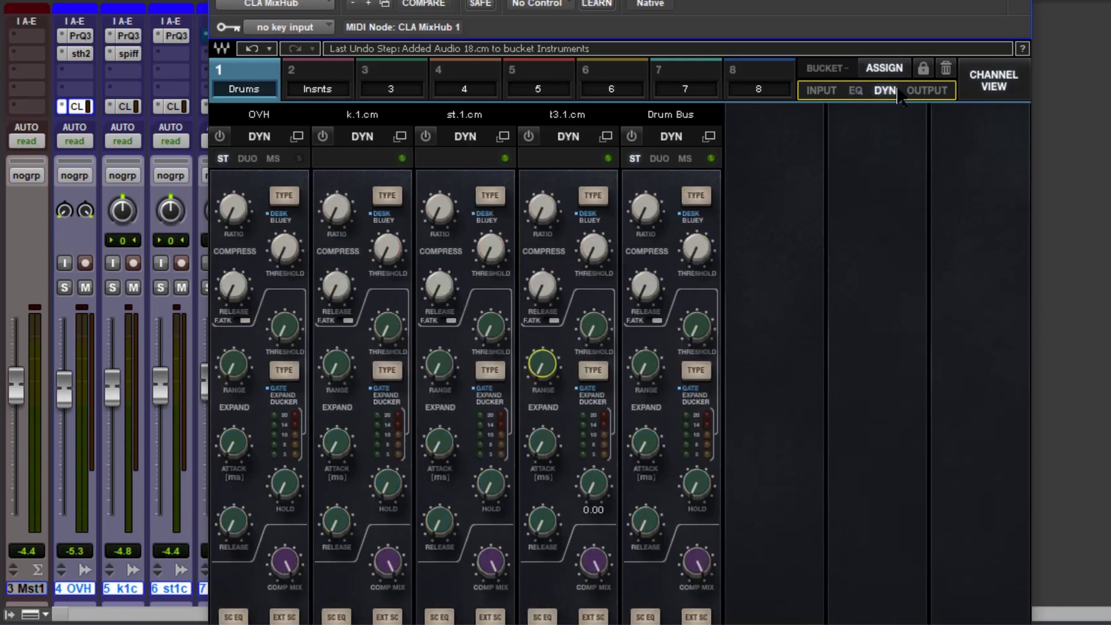
{"action": "left_click", "coordinate": [926, 92]}
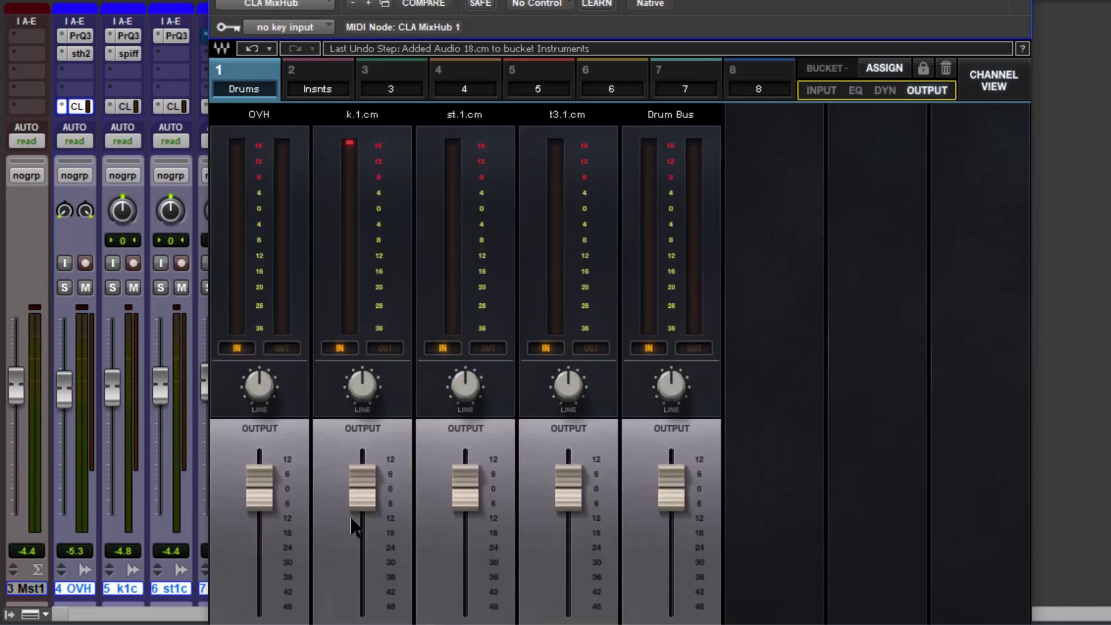
{"action": "left_click", "coordinate": [857, 92]}
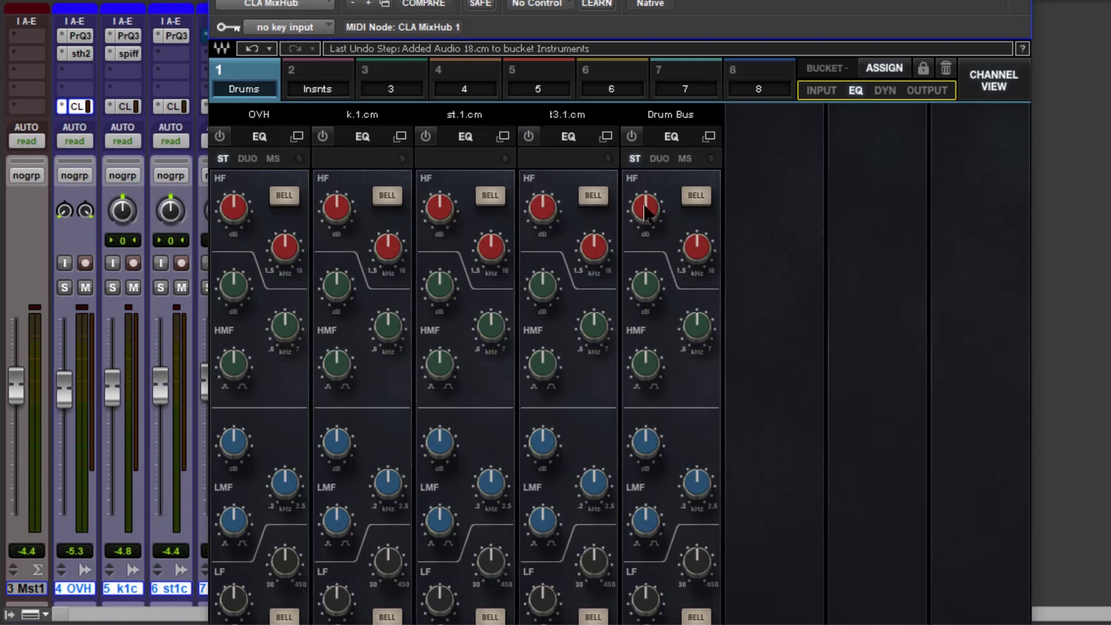
{"action": "left_click_drag", "start_coordinate": [439, 210], "coordinate": [439, 198]}
{"action": "left_click_drag", "start_coordinate": [331, 449], "coordinate": [350, 386]}
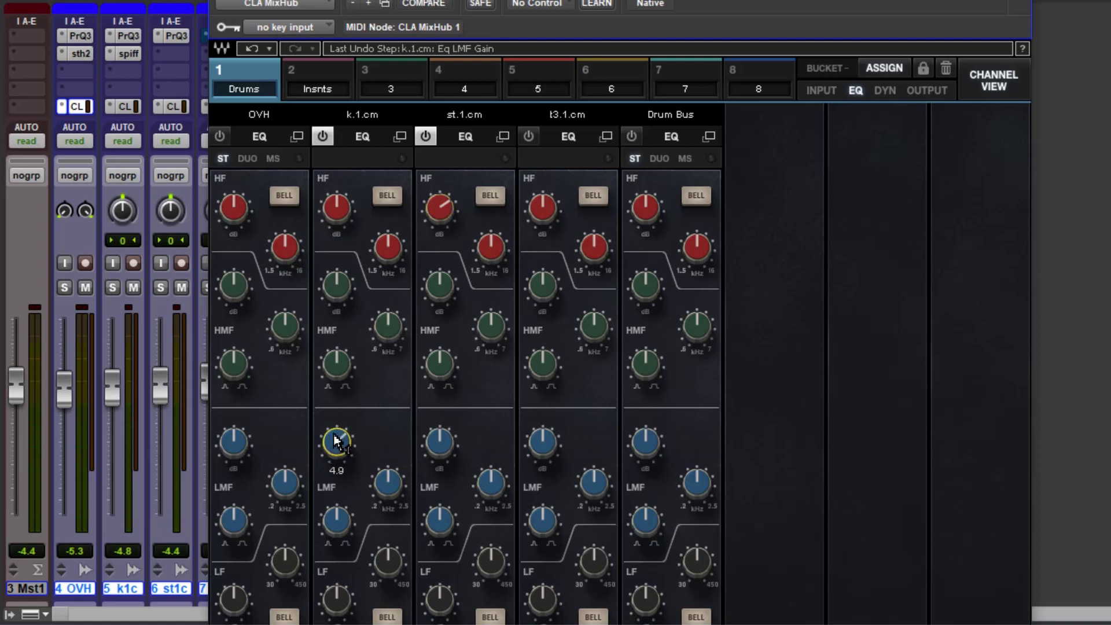
- Return to channel view, close the OVH plug-in window, and open CLA MixHub on the st.1.cm track
{"action": "left_click", "coordinate": [980, 82]}
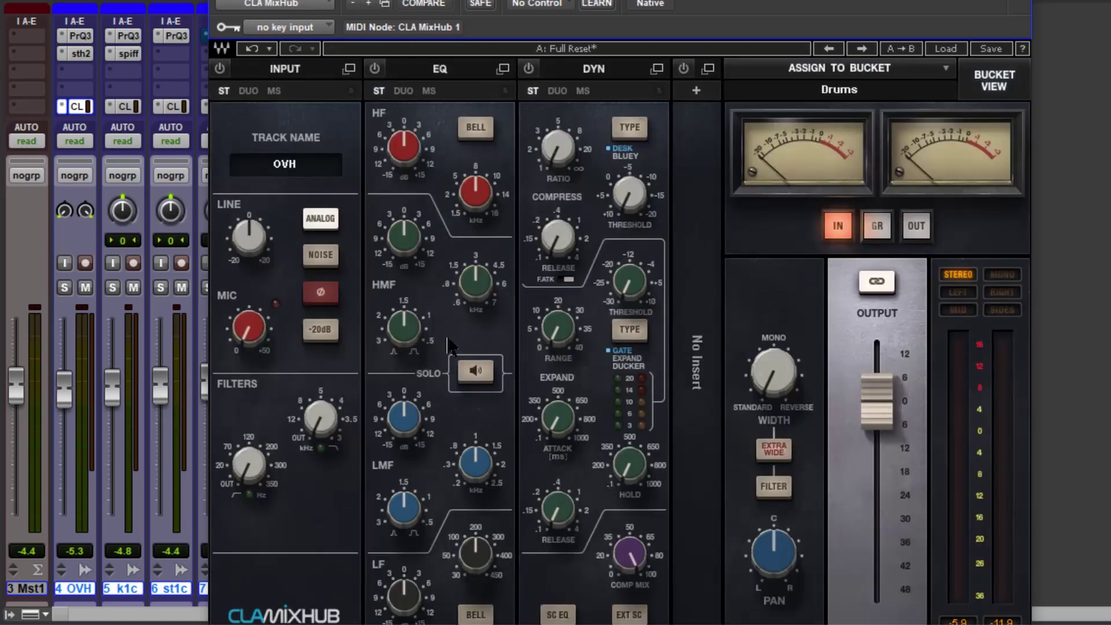
{"action": "left_click", "coordinate": [75, 107]}
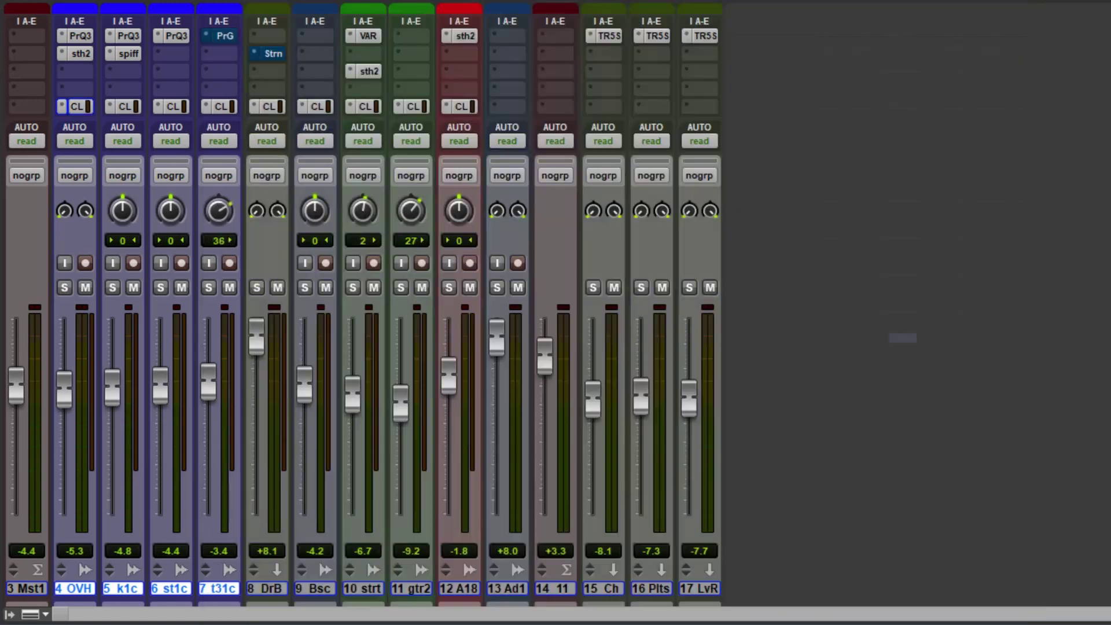
{"action": "left_click", "coordinate": [167, 107]}
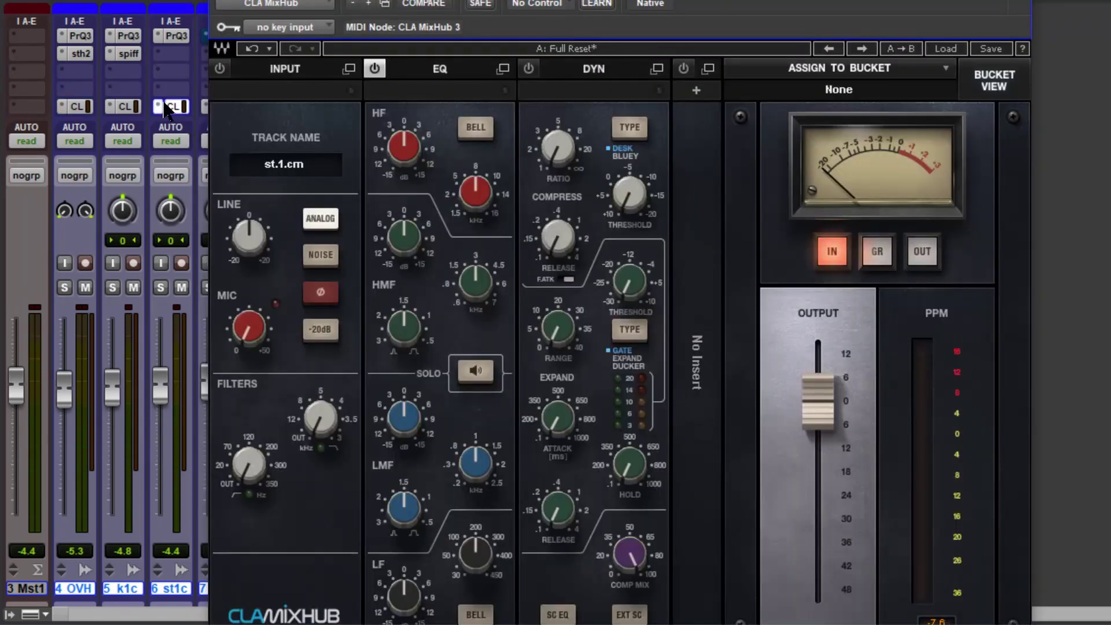